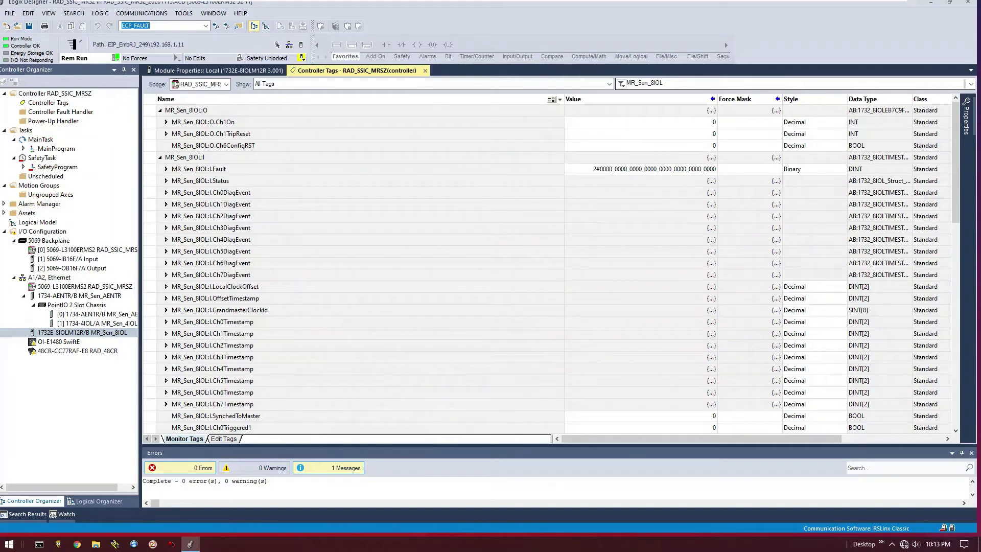
# Expand the Ch1On and Ch1TripReset output tags to show their bits
pyautogui.click(166, 122)
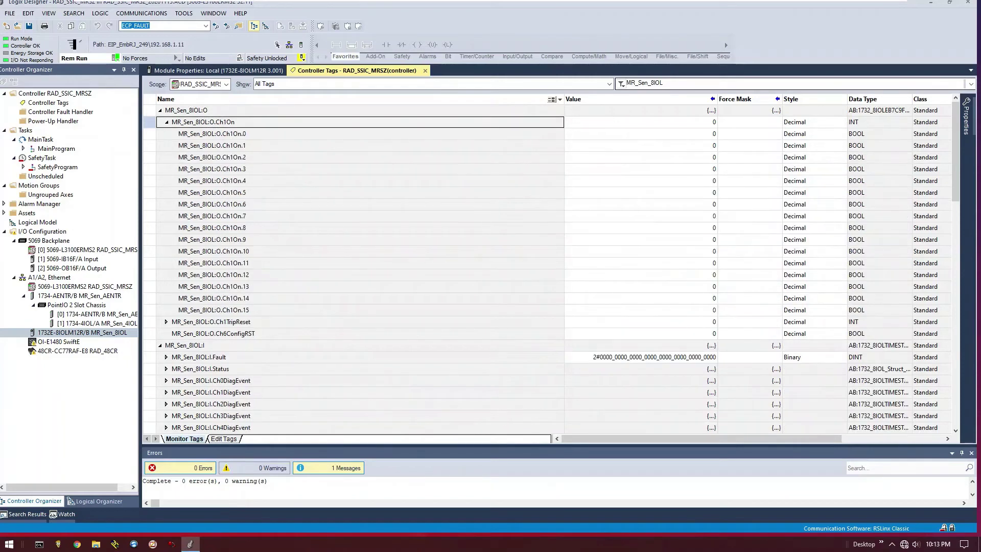
pyautogui.press('Down')
pyautogui.press('Down')
pyautogui.press('Down')
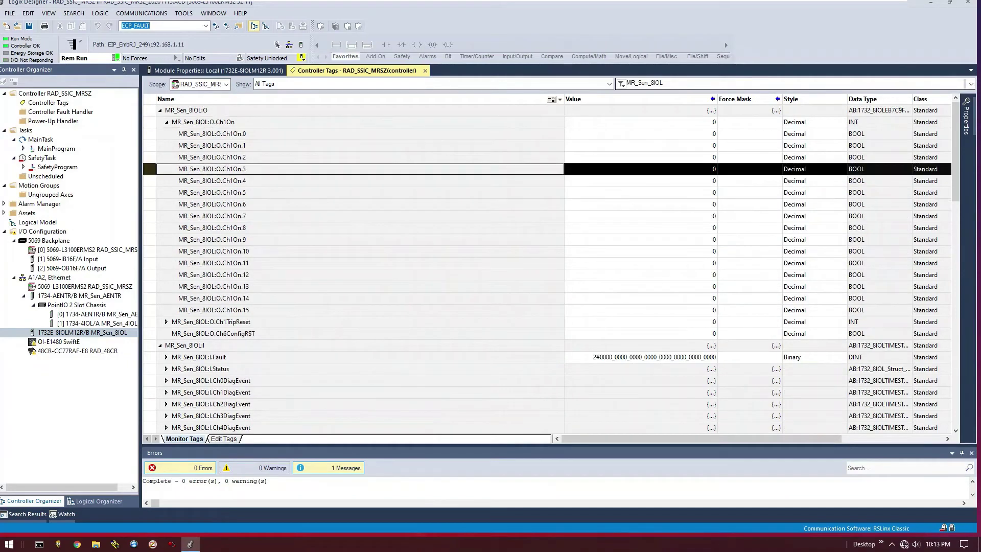
pyautogui.scroll(-1, 724, 42)
pyautogui.press('Down')
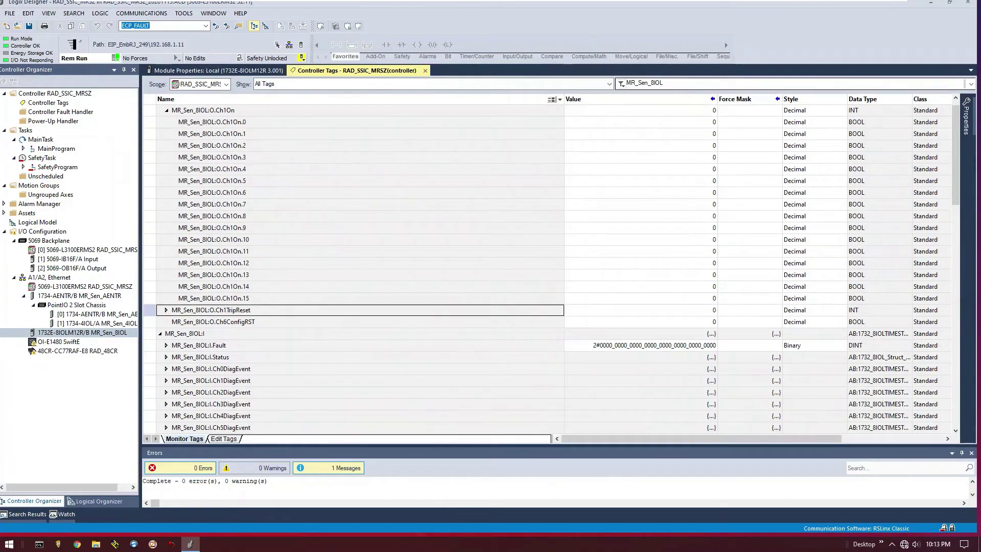
pyautogui.press('Right')
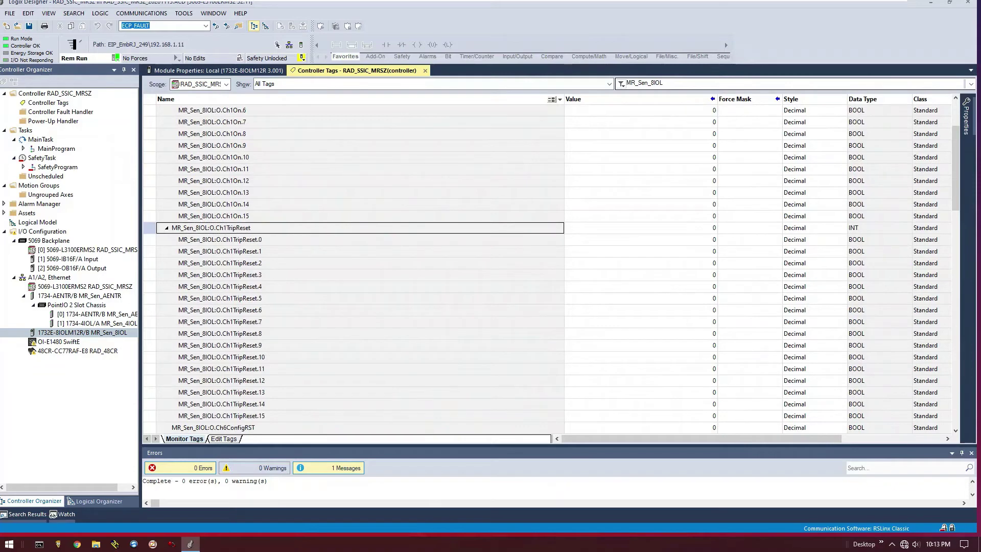
pyautogui.scroll(-3, 537, 268)
pyautogui.scroll(-3, 537, 269)
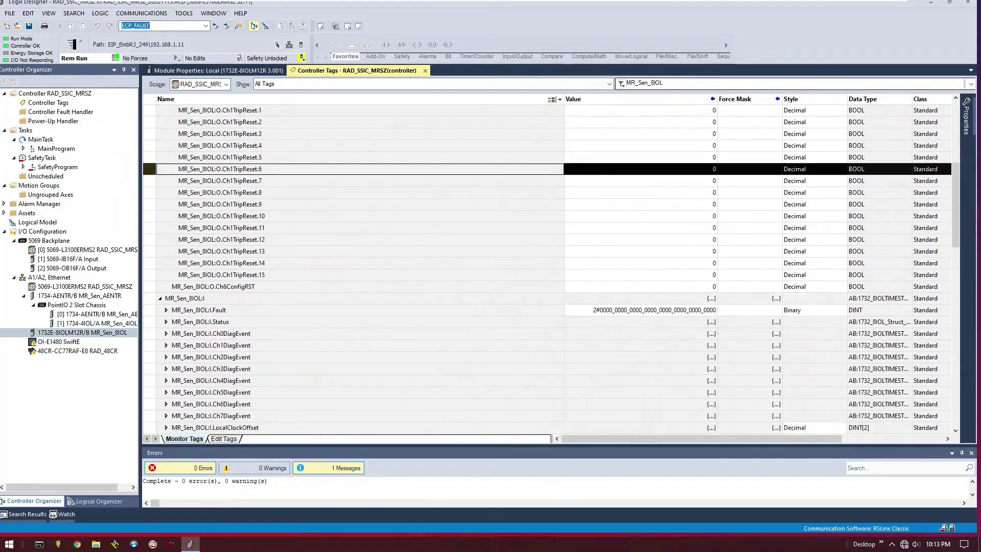
pyautogui.scroll(-3, 537, 268)
pyautogui.scroll(-3, 537, 269)
pyautogui.scroll(-5, 537, 268)
pyautogui.scroll(-5, 537, 268)
pyautogui.scroll(-5, 537, 268)
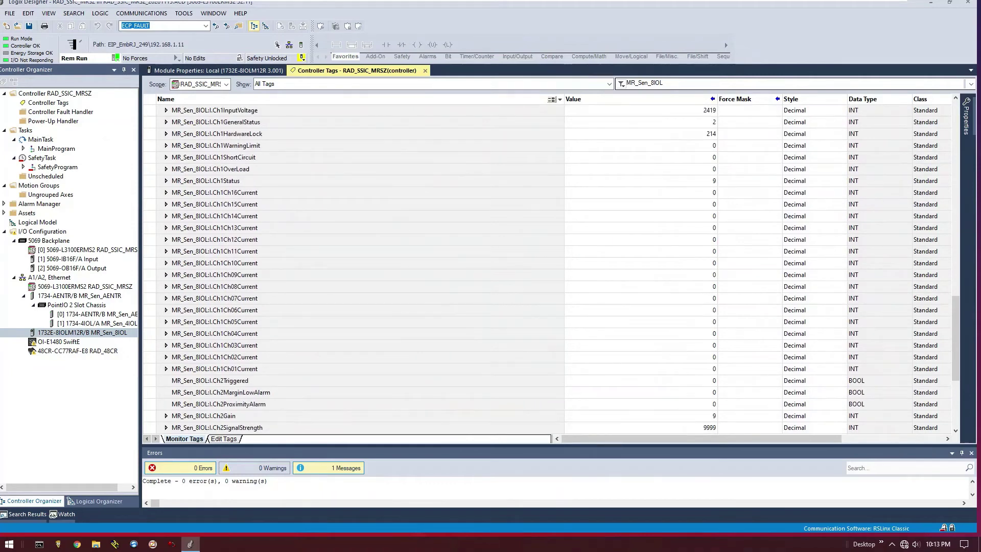
# Select the Ch14Current input tag and expand the Ch1WarningLimit and Ch1OverLoad tags
pyautogui.click(368, 215)
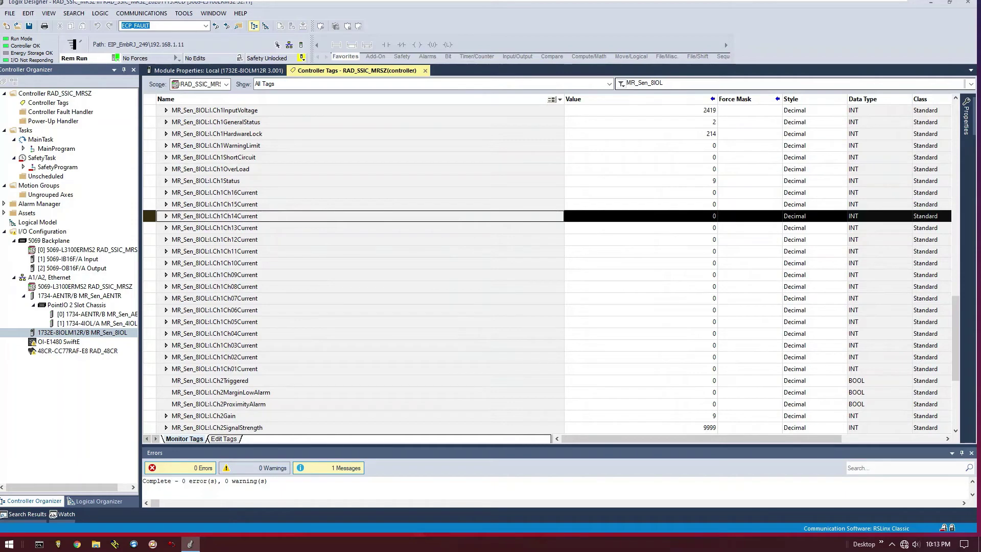
pyautogui.scroll(1, 537, 269)
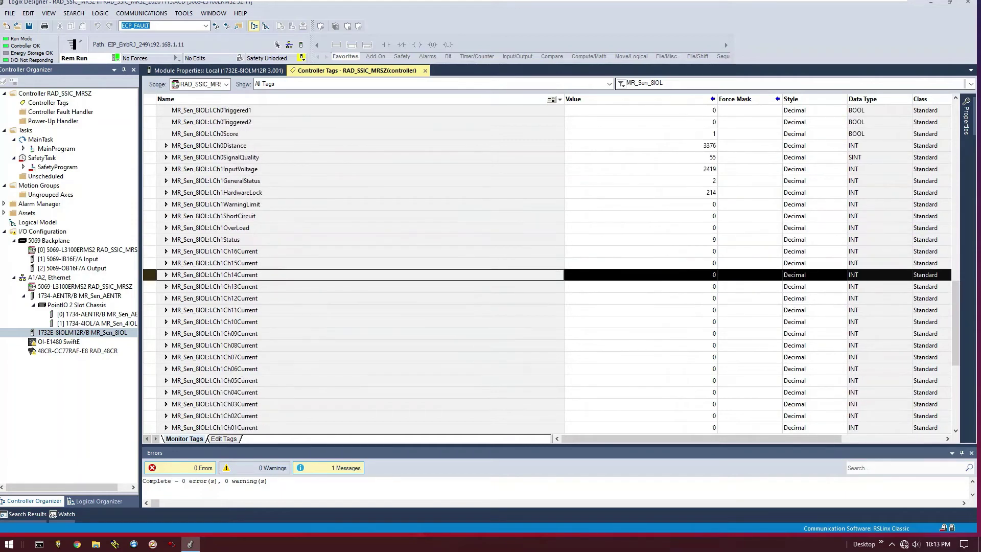
pyautogui.click(166, 205)
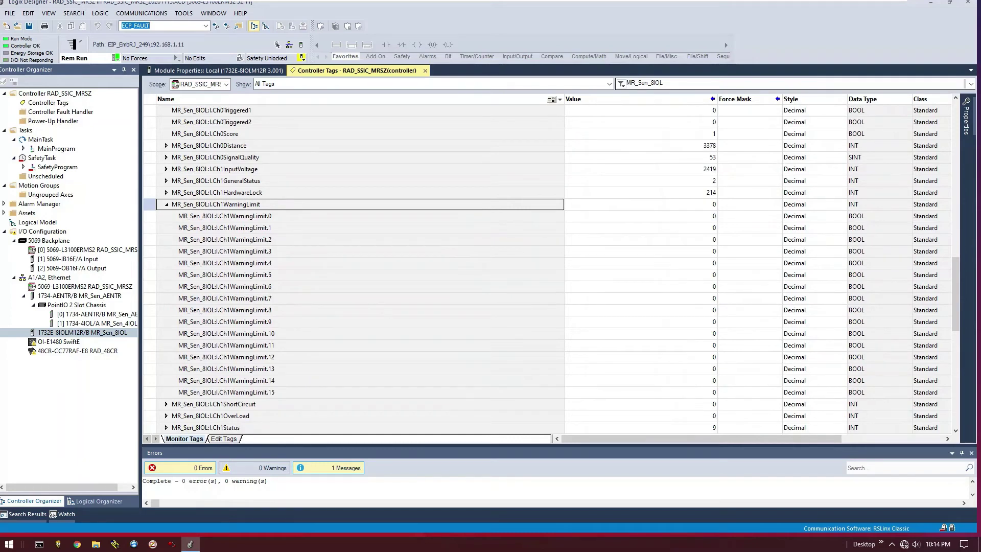
pyautogui.click(166, 416)
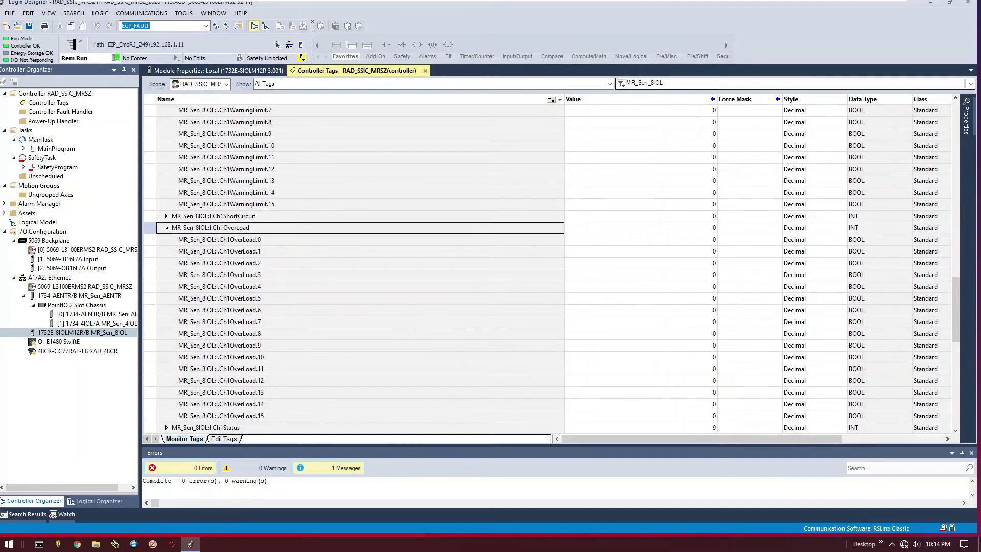
# Show the IO-Link master's module properties and move through Identification to the Observation measurements
pyautogui.click(220, 70)
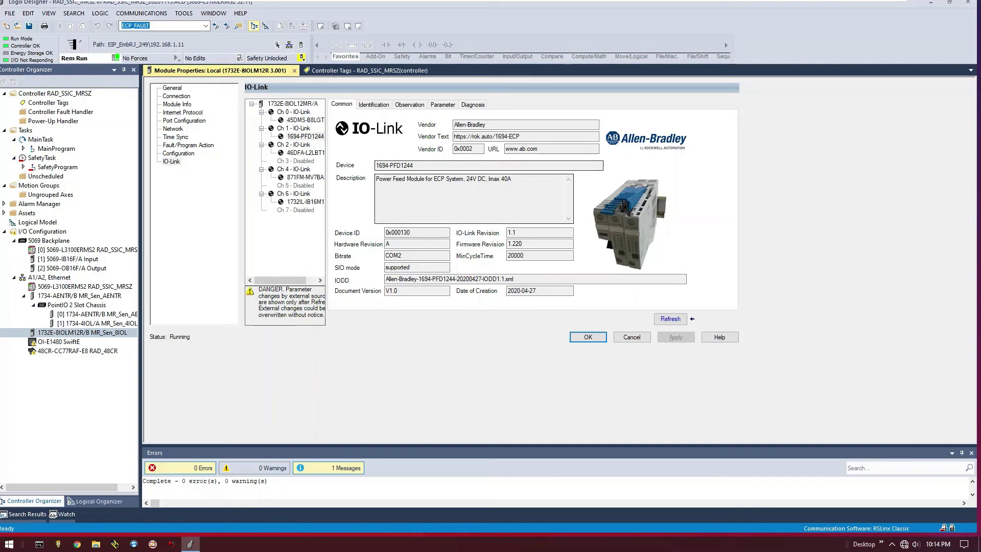
pyautogui.hotkey('ctrl', 'Tab')
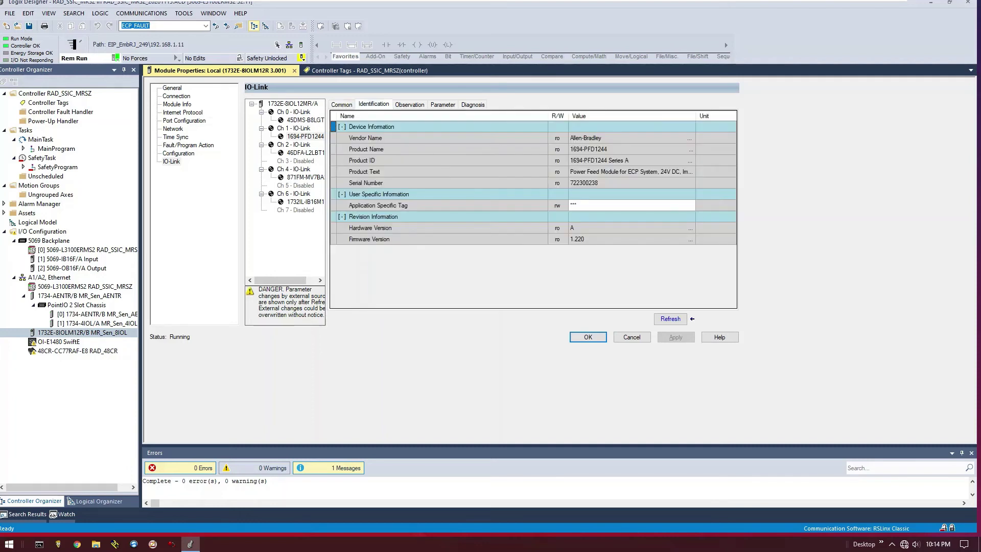
pyautogui.hotkey('ctrl', 'Tab')
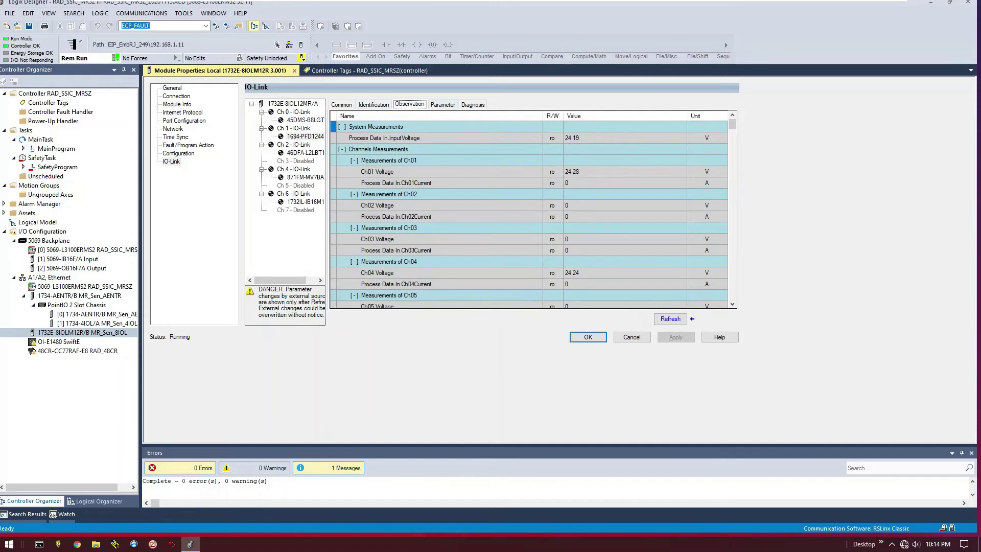
# Show the Parameter page and review the Ch08 Trip Limit, Warning Limit and PLC Control rows
pyautogui.hotkey('ctrl', 'Tab')
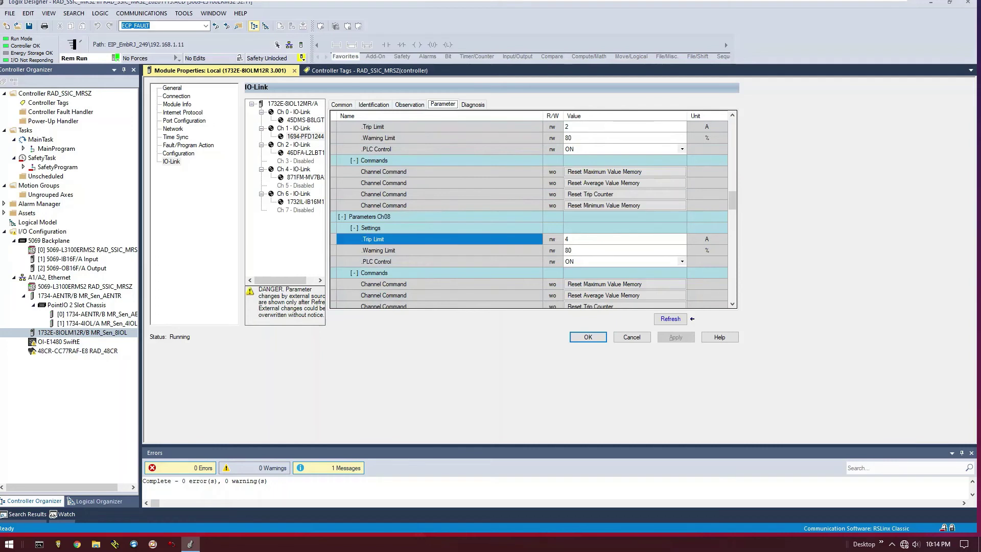
pyautogui.press('Down')
pyautogui.press('Down')
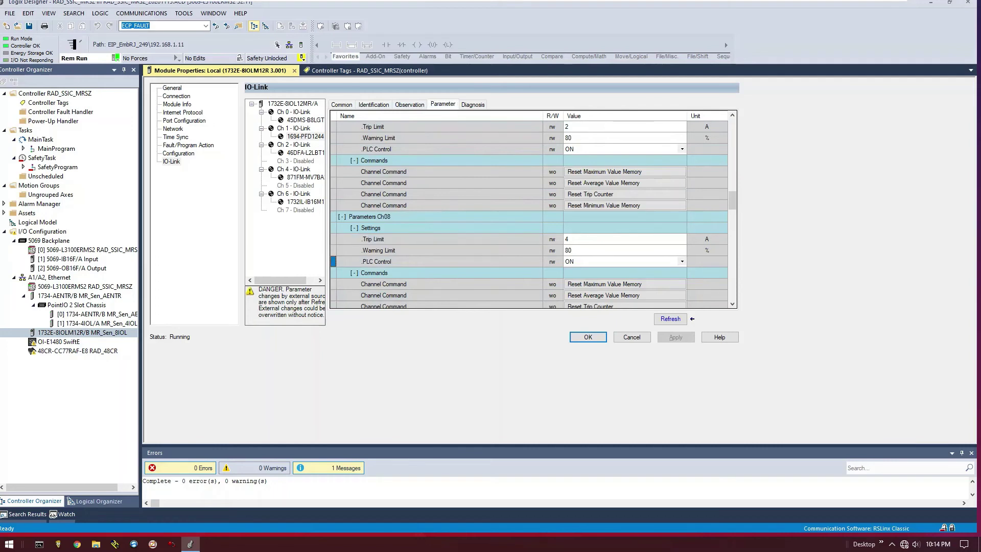
pyautogui.press('Up')
pyautogui.press('Up')
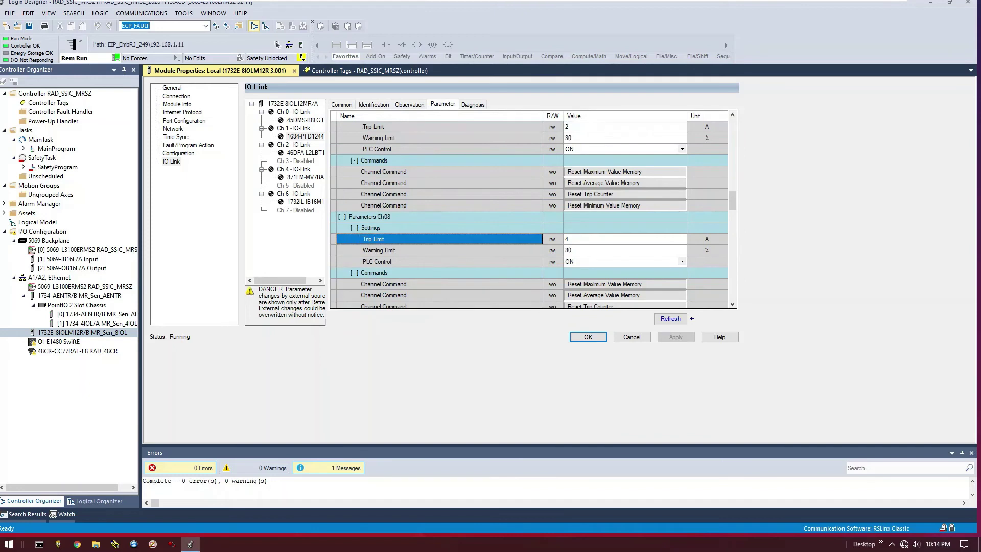
pyautogui.press('Tab')
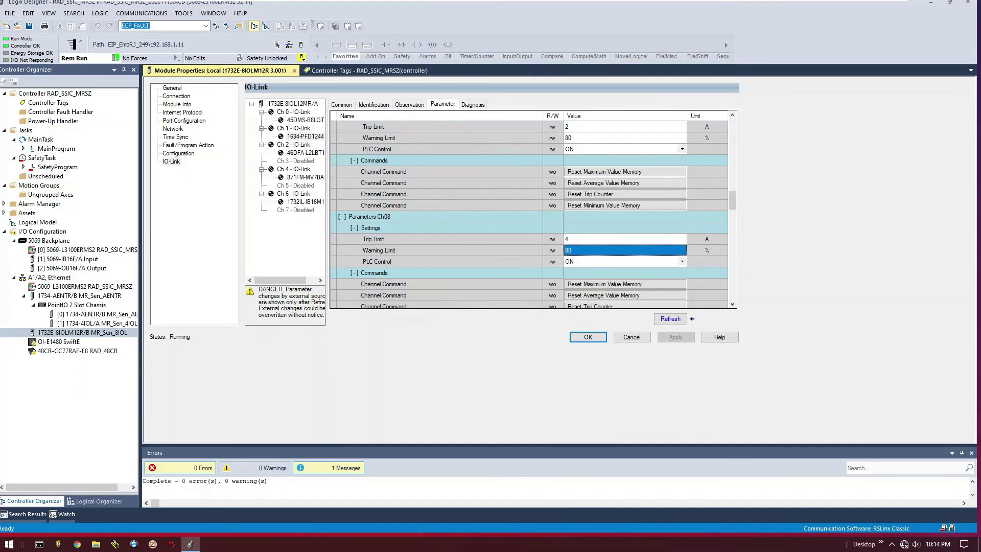
# Move up to the Ch04 parameters and select its PLC Control setting (OFF)
pyautogui.press('pageup')
pyautogui.press('pageup')
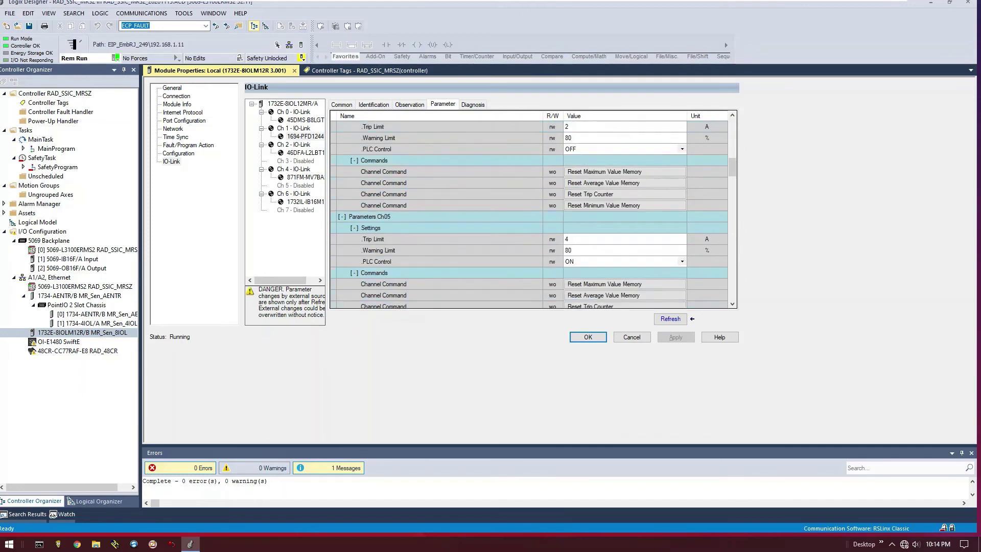
pyautogui.press('pageup')
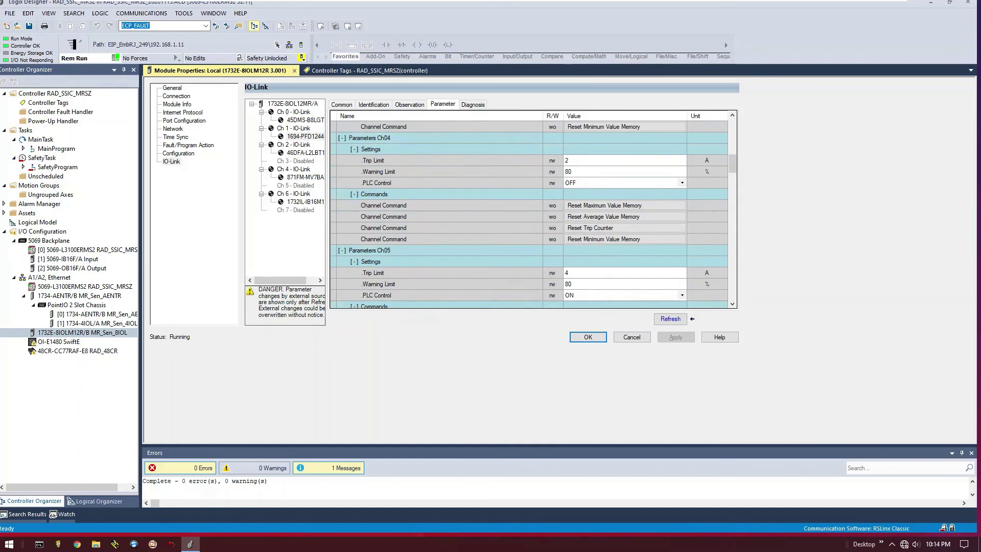
pyautogui.press('Down')
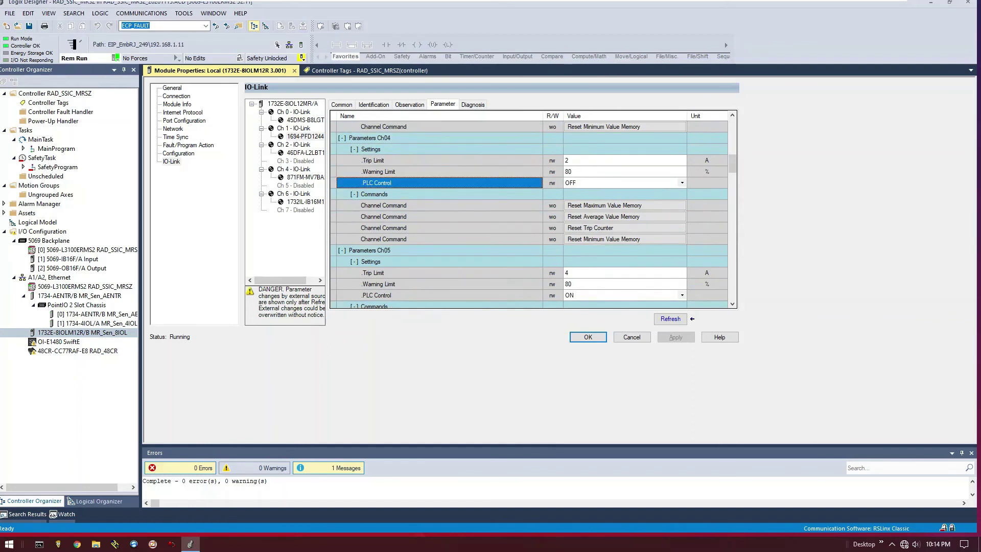